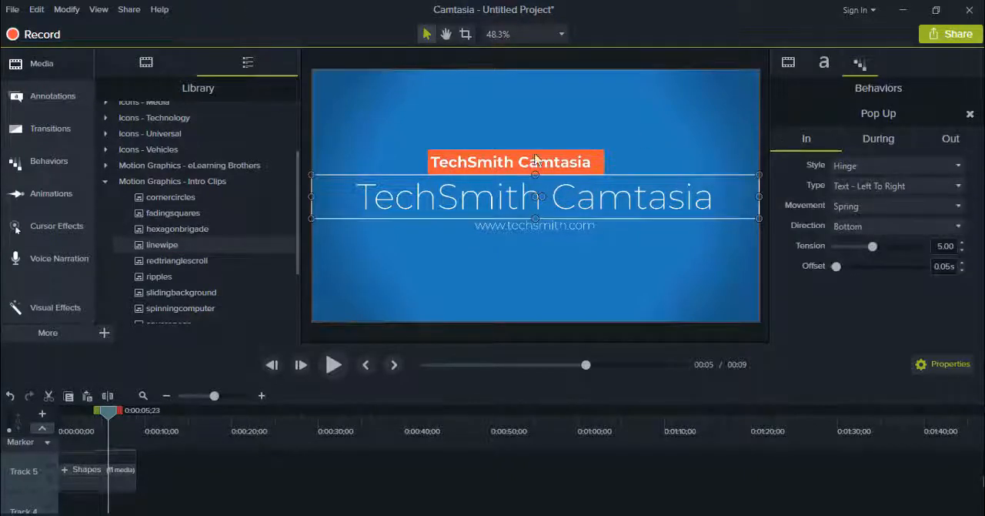
# Replace the large main title text "TechSmith Camtasia" in the intro with "The GrowLife"
pyautogui.click(824, 65)
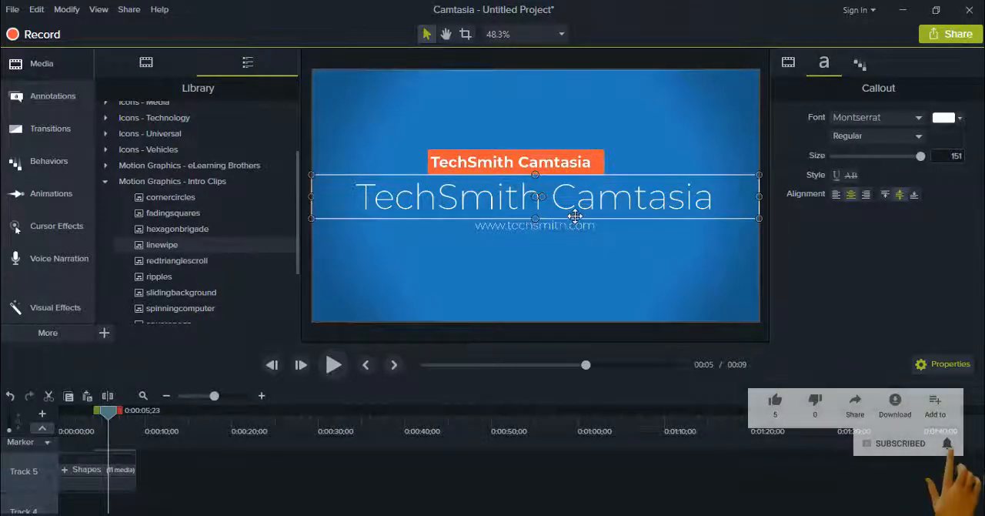
pyautogui.doubleClick(627, 201)
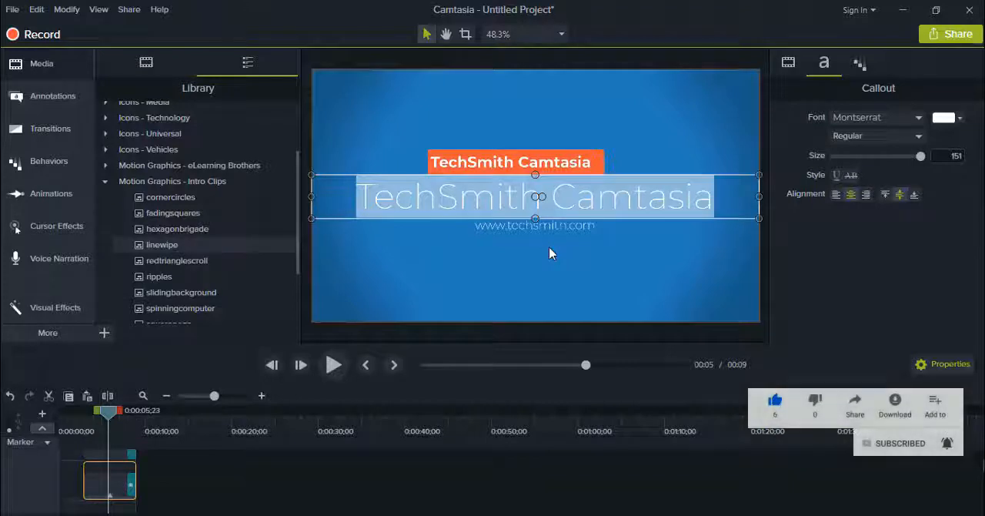
pyautogui.press('Delete')
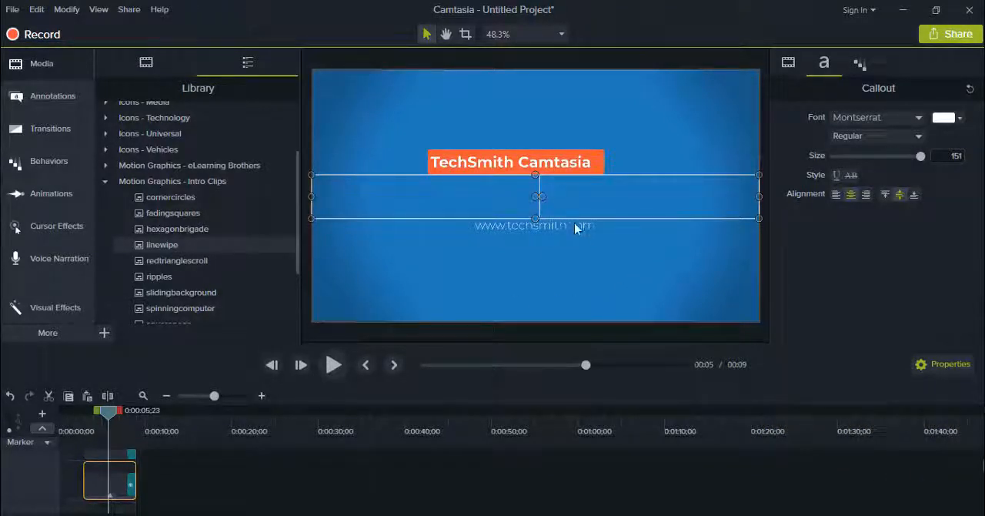
pyautogui.write('The')
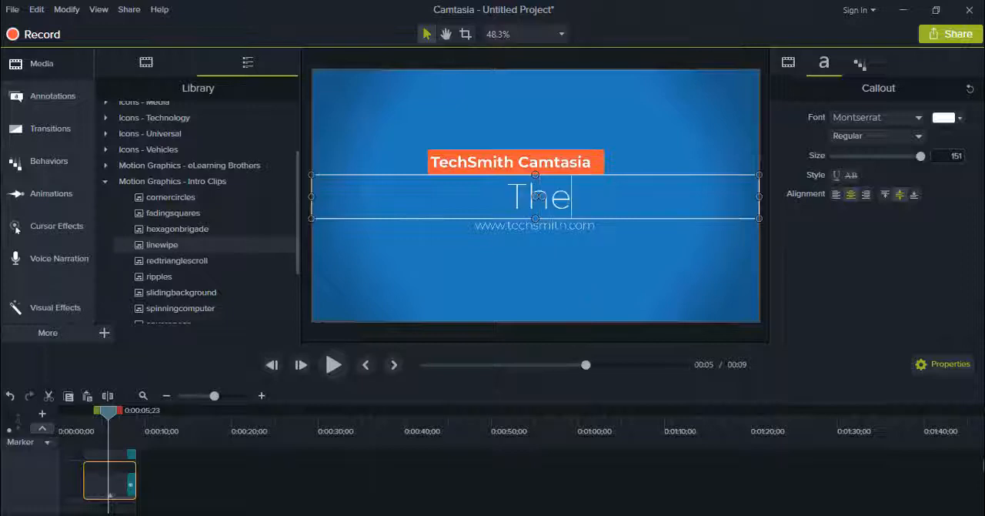
pyautogui.write(' GrowLife')
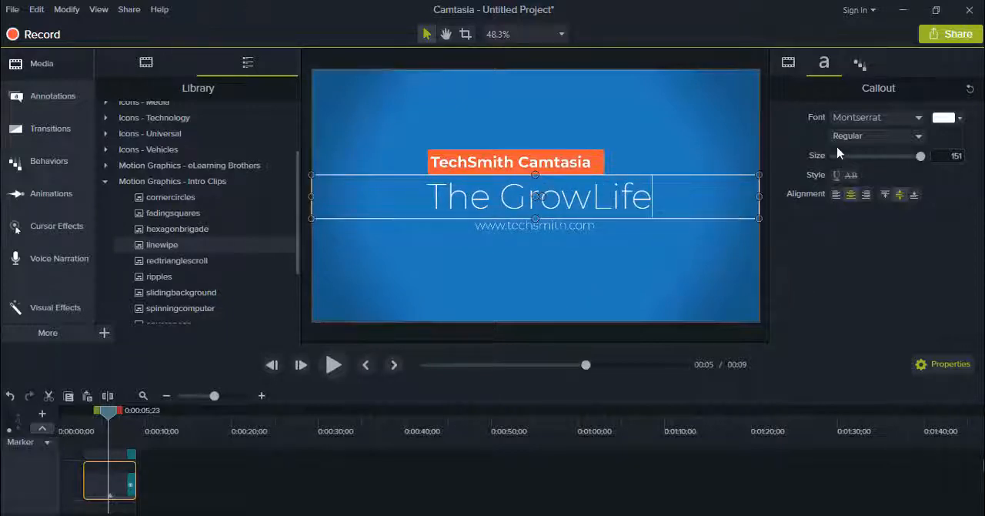
# Examine the title's behavior settings and its available font styles, typefaces and text colours
pyautogui.click(860, 65)
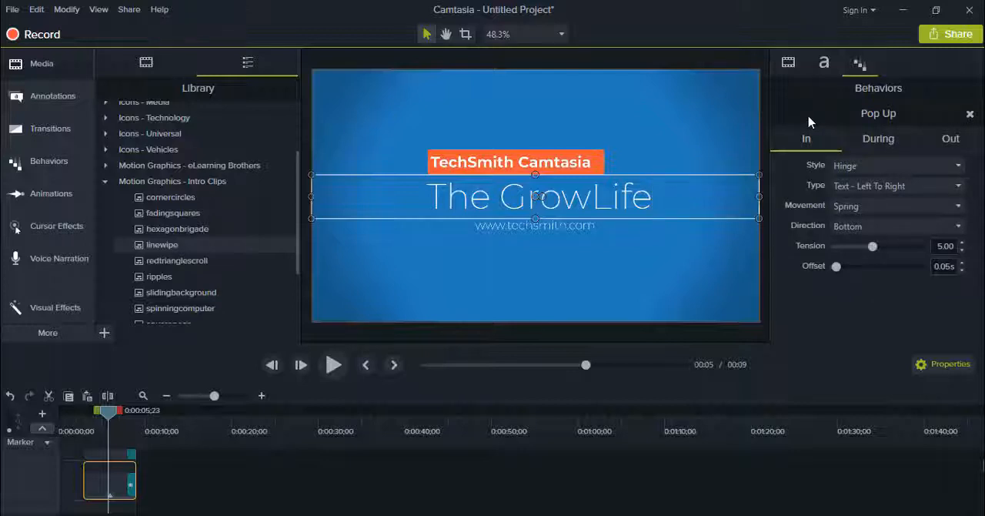
pyautogui.click(821, 67)
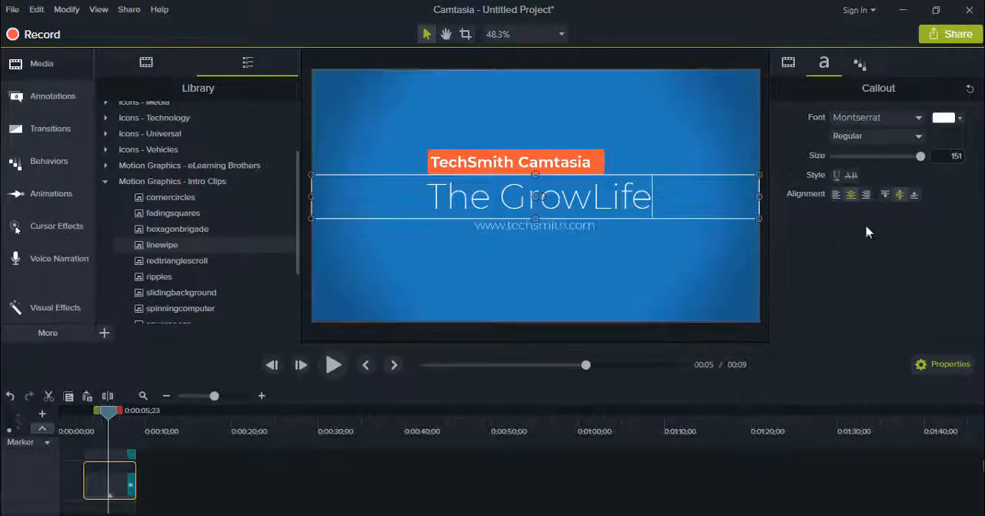
pyautogui.click(905, 141)
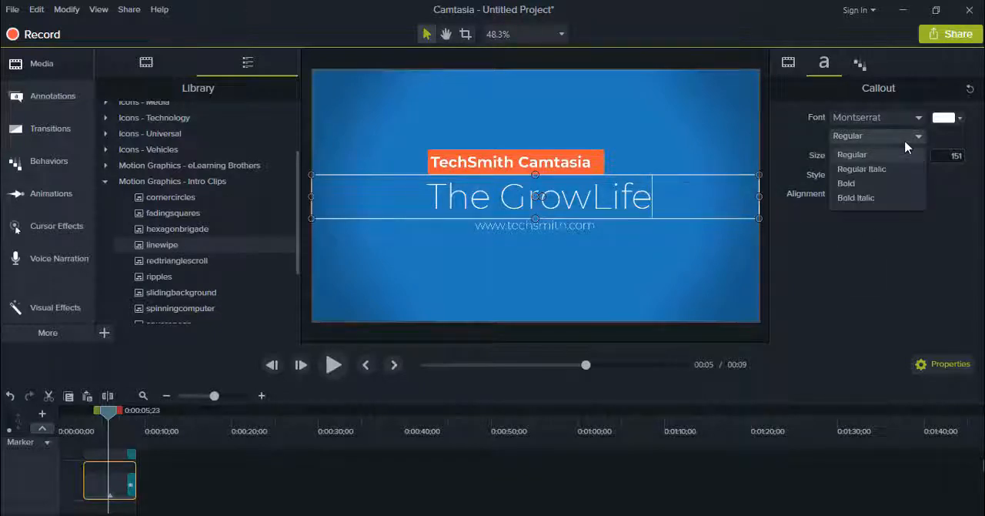
pyautogui.click(851, 191)
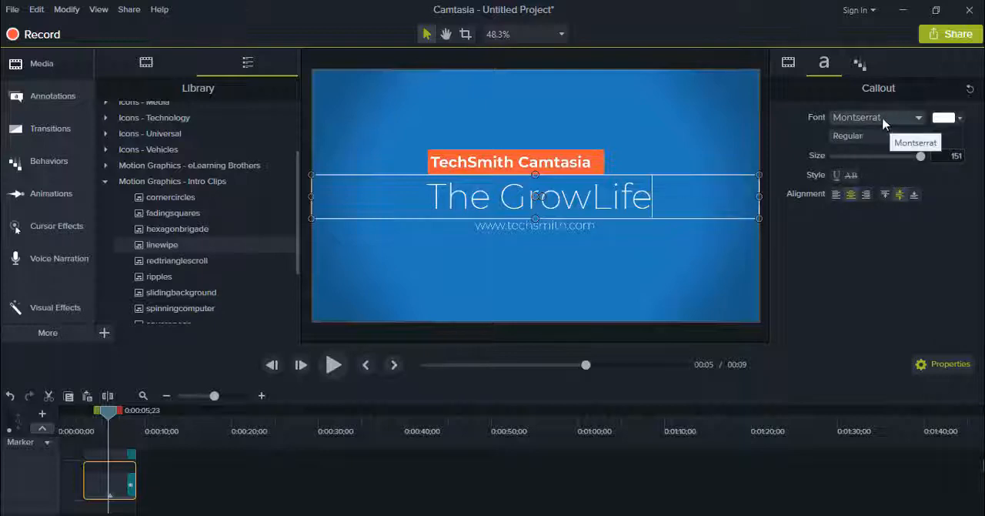
pyautogui.click(916, 121)
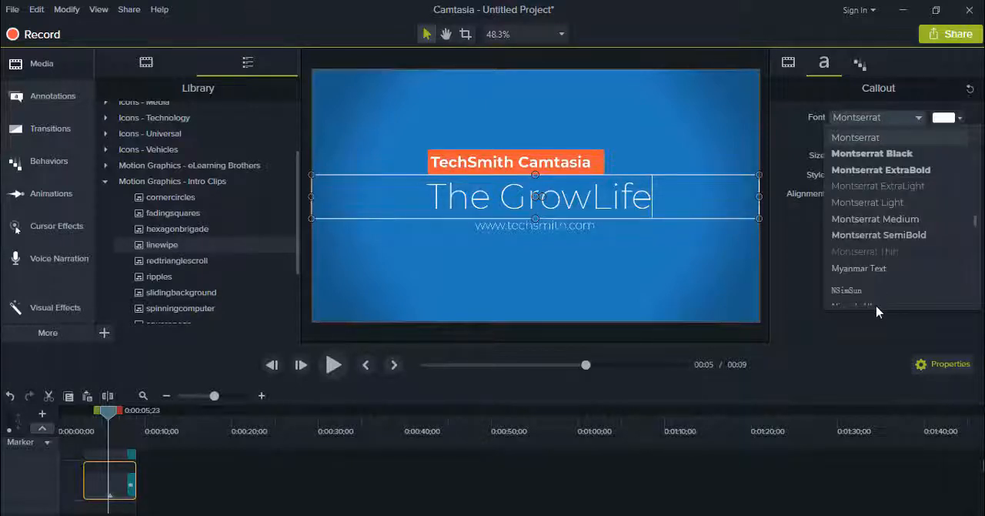
pyautogui.scroll(-1, 879, 307)
pyautogui.click(916, 120)
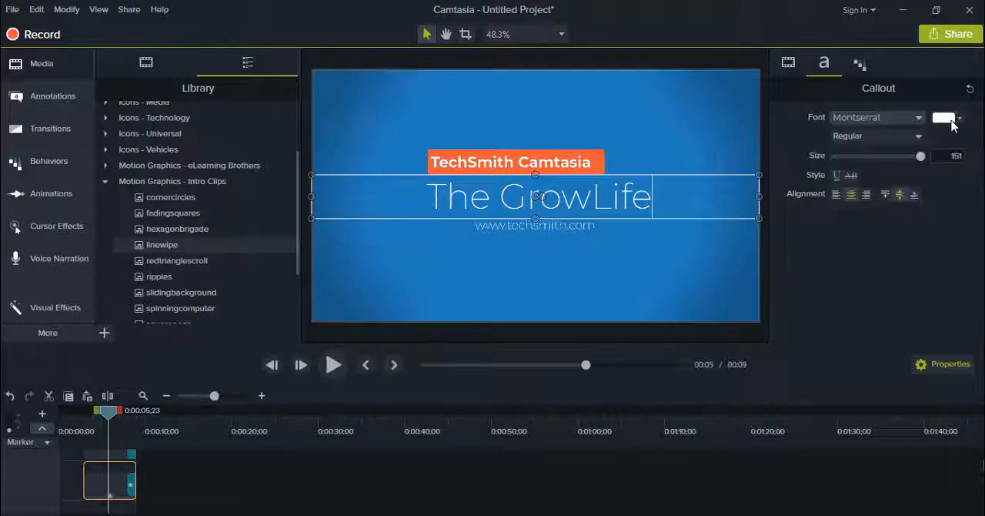
pyautogui.click(946, 119)
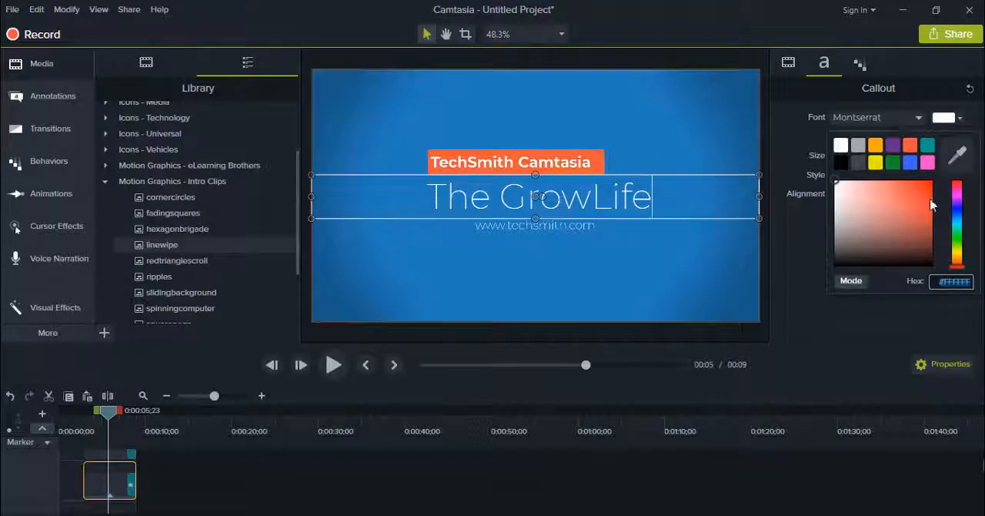
pyautogui.click(828, 265)
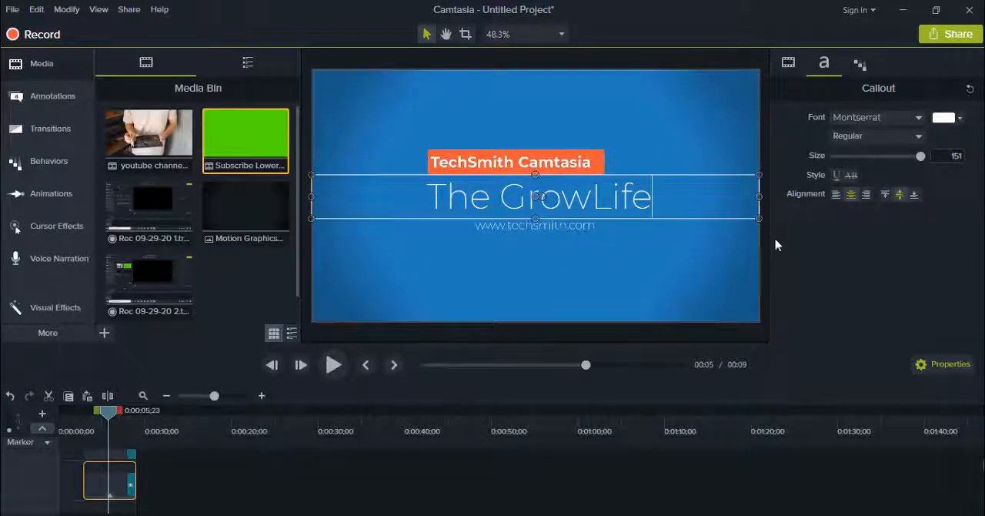
pyautogui.click(860, 65)
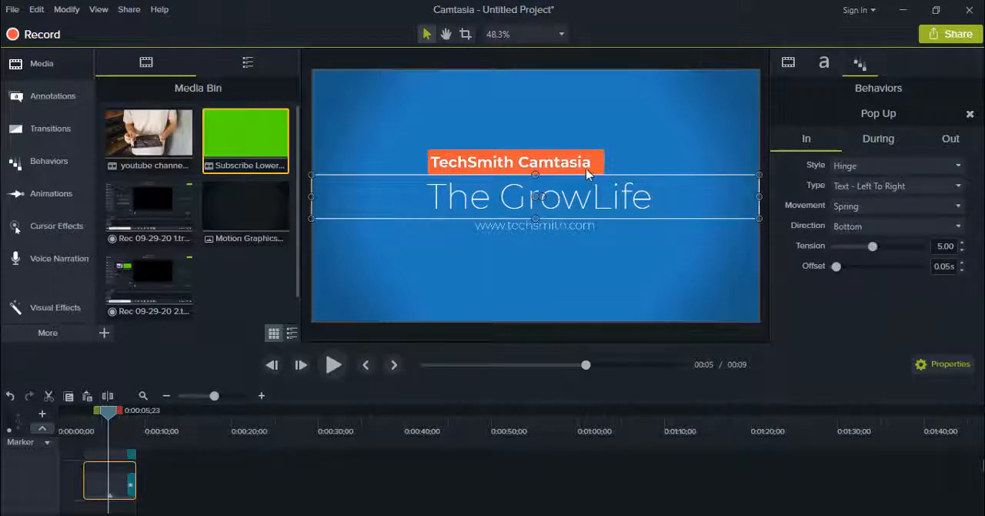
# Replace the orange banner's text with "Subscribe Now" and centre both the text and the banner above the main title
pyautogui.click(548, 157)
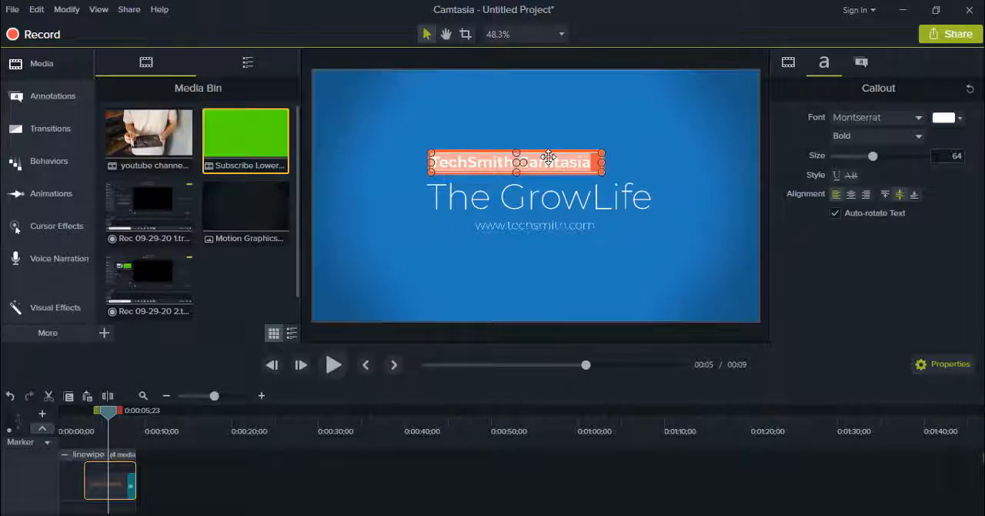
pyautogui.press('BackSpace')
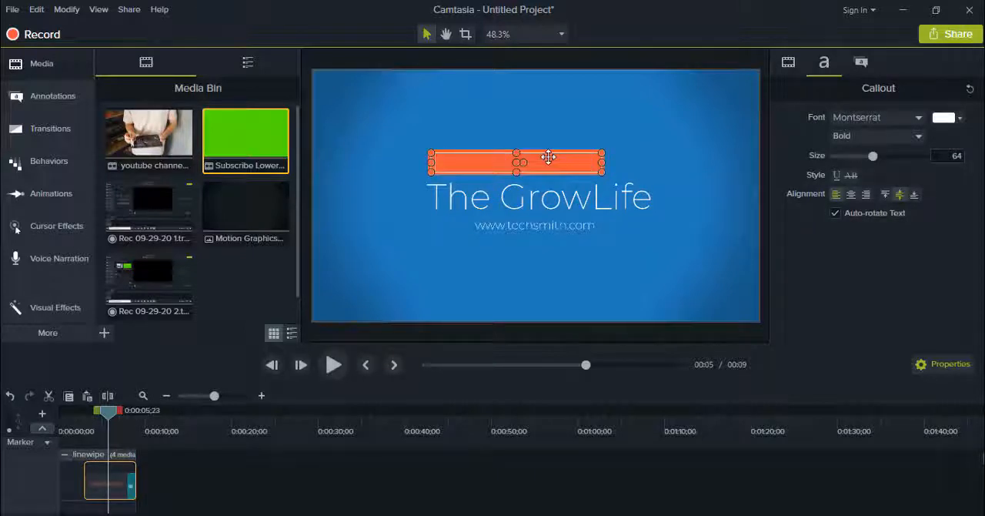
pyautogui.write('Subscri')
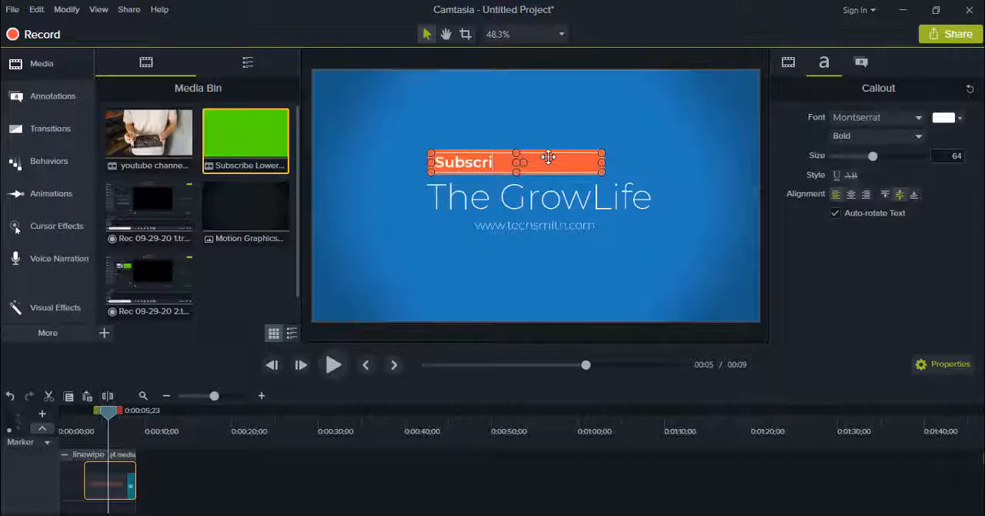
pyautogui.write('be Now')
pyautogui.moveTo(467, 153)
pyautogui.mouseDown()
pyautogui.moveTo(499, 163)
pyautogui.moveTo(466, 157)
pyautogui.moveTo(482, 155)
pyautogui.mouseUp()
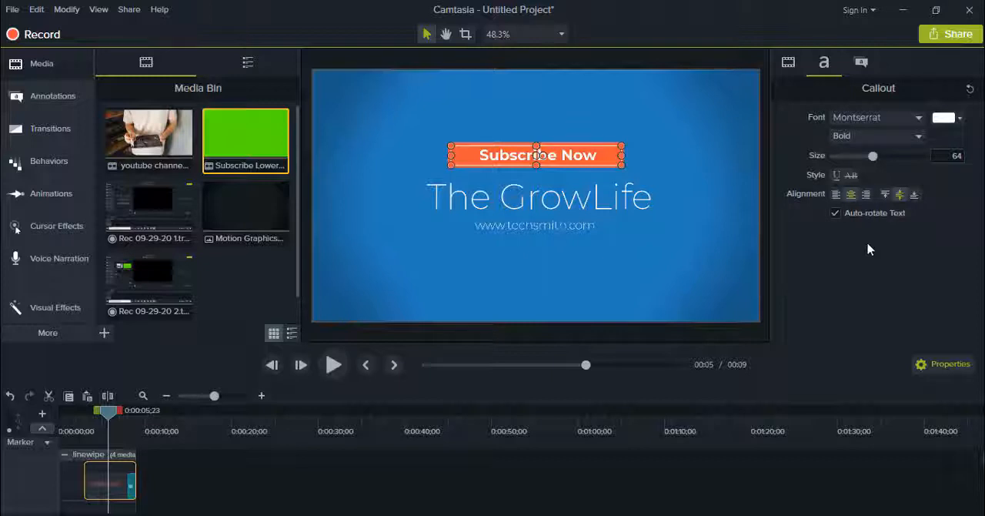
# Try the banner's fill opacity at 3%, restore it to 100%, and keep the Text Rectangle shape
pyautogui.click(861, 63)
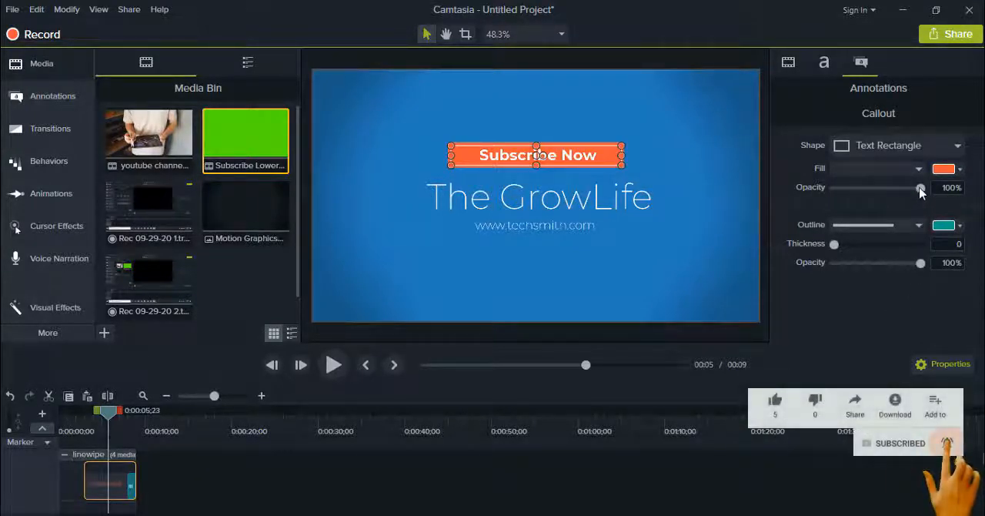
pyautogui.moveTo(920, 192); pyautogui.dragTo(836, 205)
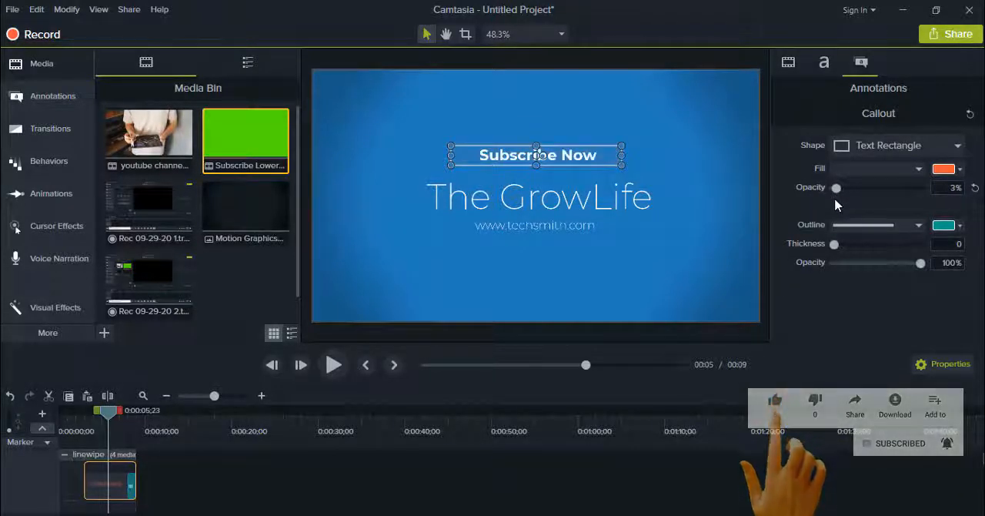
pyautogui.click(881, 190)
pyautogui.moveTo(902, 193); pyautogui.dragTo(928, 199)
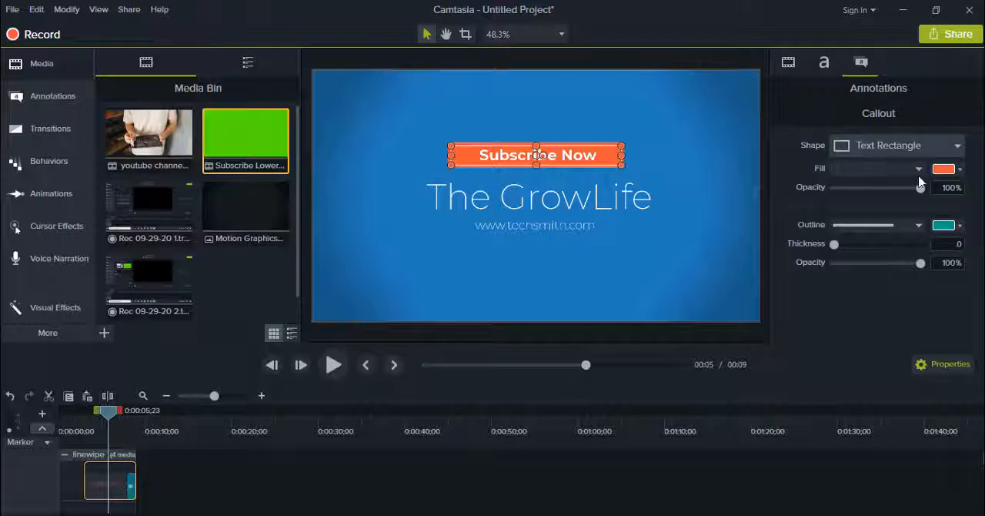
pyautogui.click(948, 151)
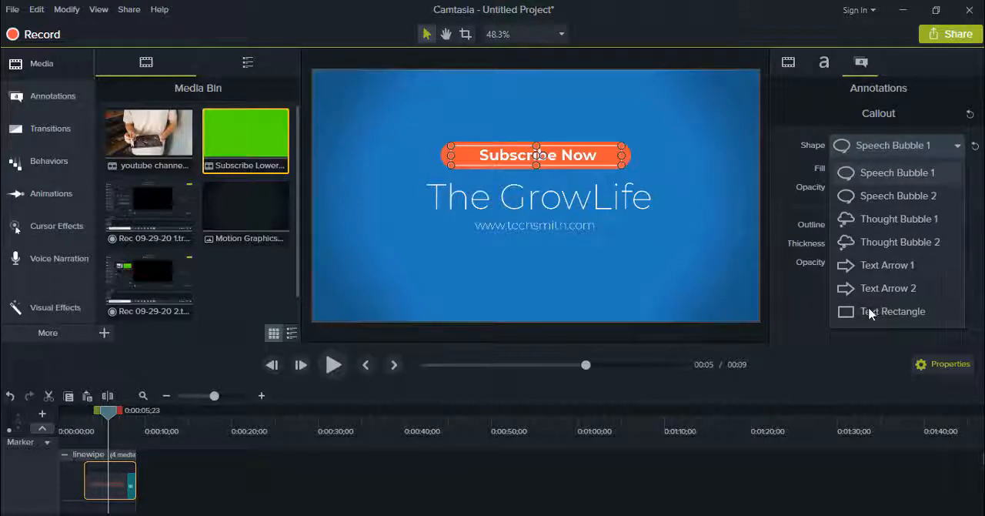
pyautogui.click(870, 312)
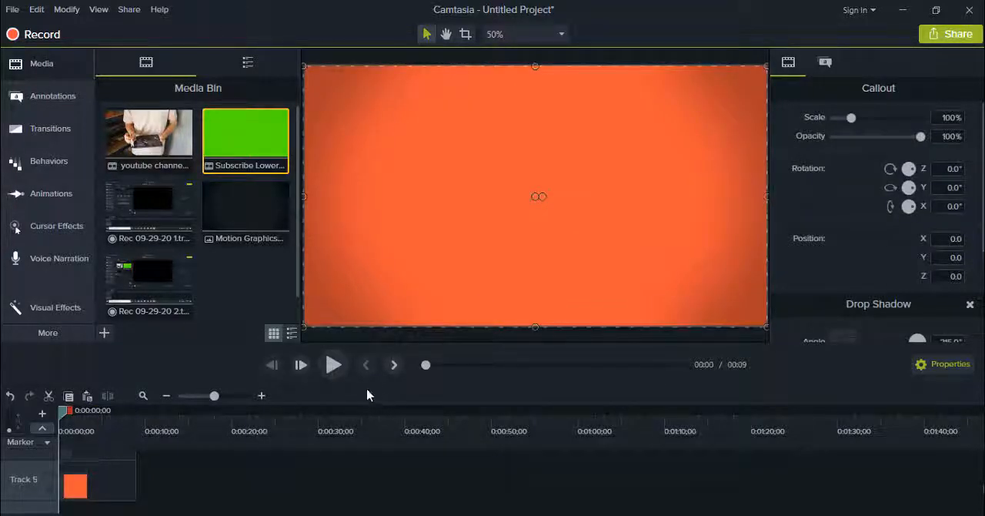
# Play the intro from the start and pause it at about 4 seconds
pyautogui.click(327, 371)
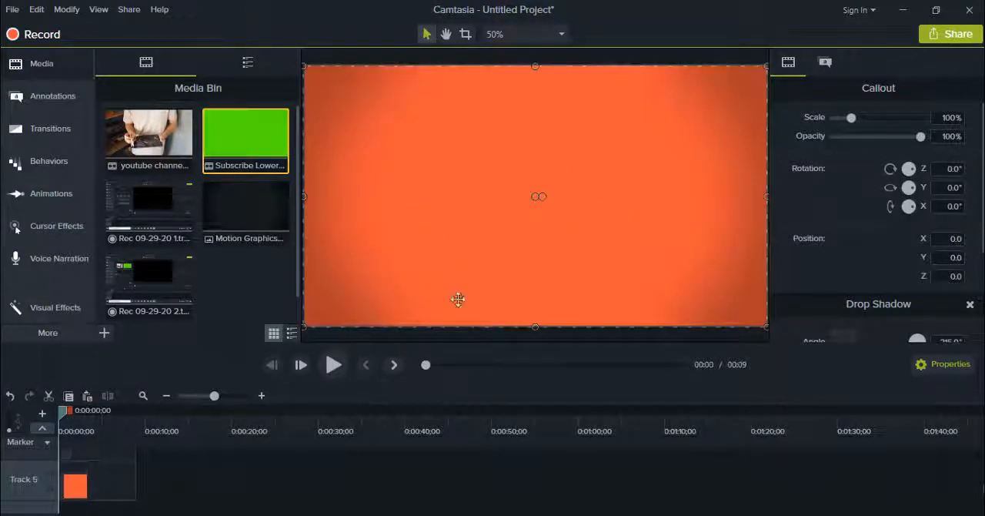
pyautogui.click(334, 372)
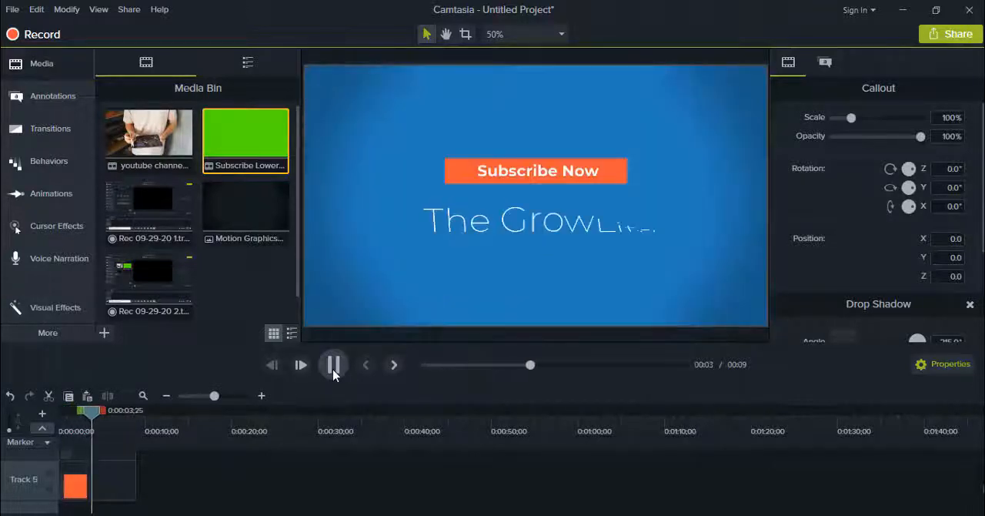
pyautogui.click(332, 369)
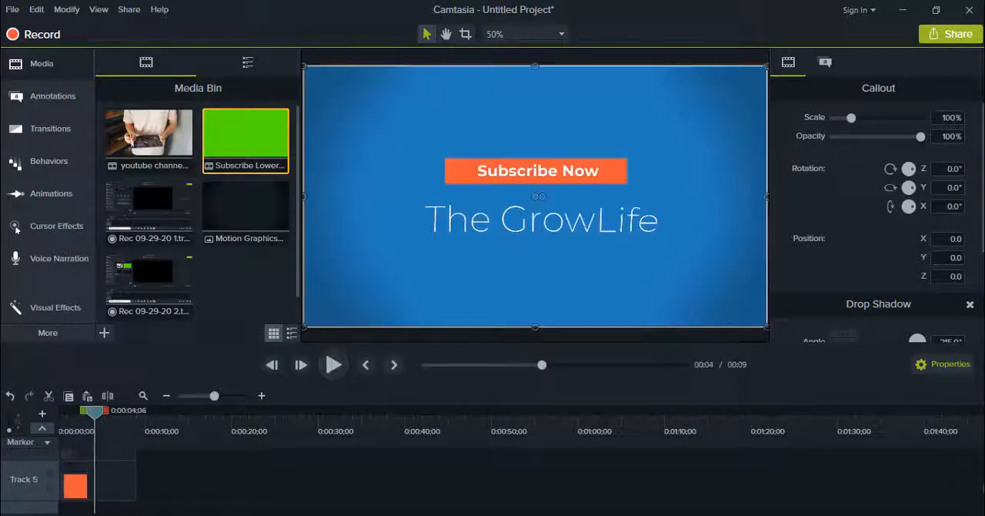
# Select the orange rectangle clip and look through the intro's tracks on the timeline
pyautogui.click(72, 491)
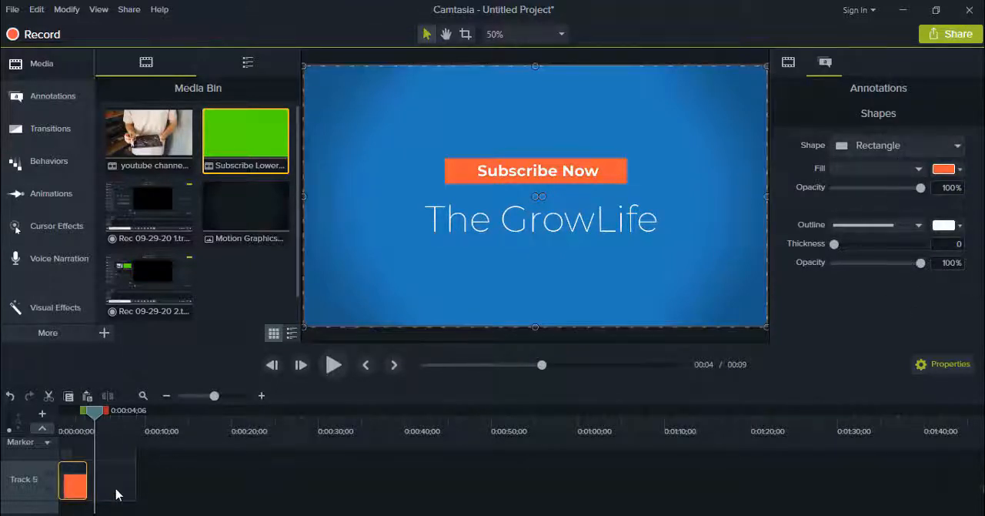
pyautogui.scroll(2, 115, 493)
pyautogui.scroll(-1, 116, 493)
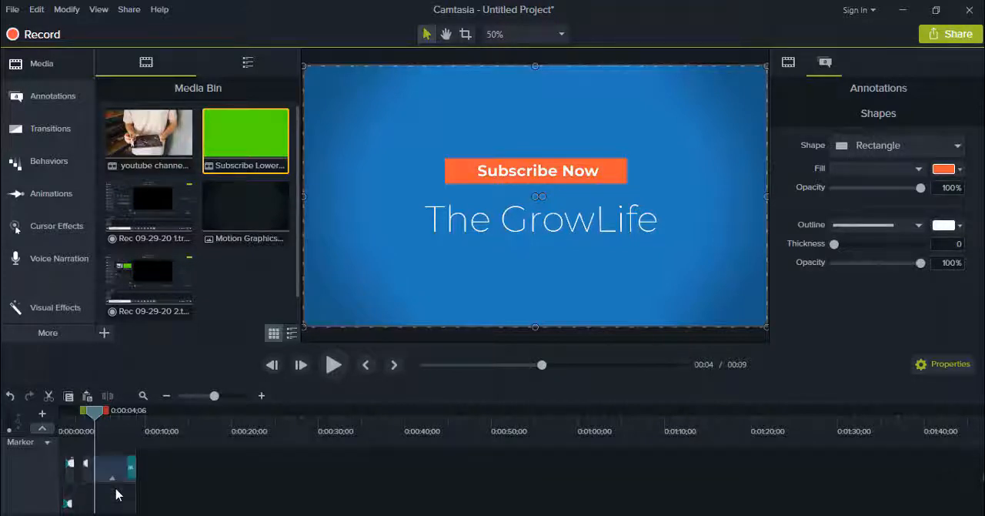
pyautogui.scroll(2, 115, 494)
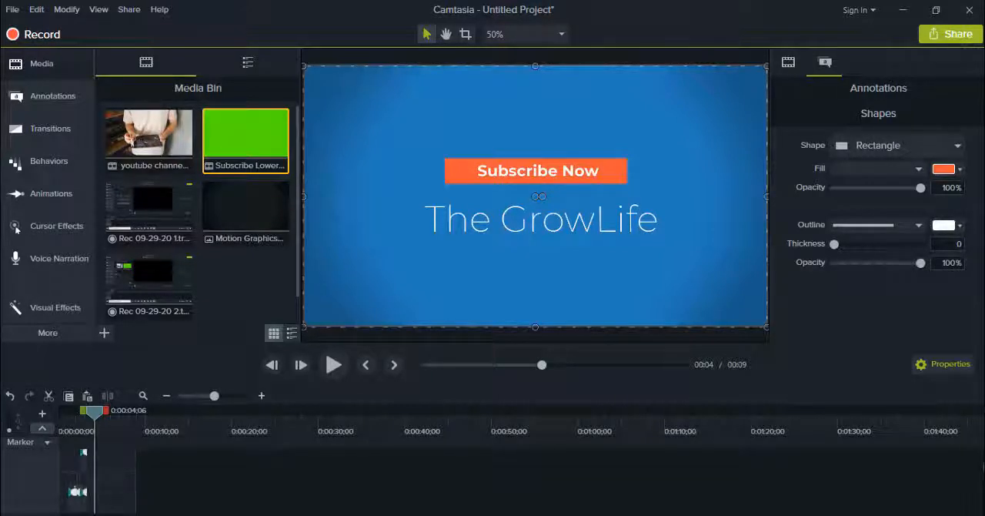
pyautogui.scroll(1, 107, 493)
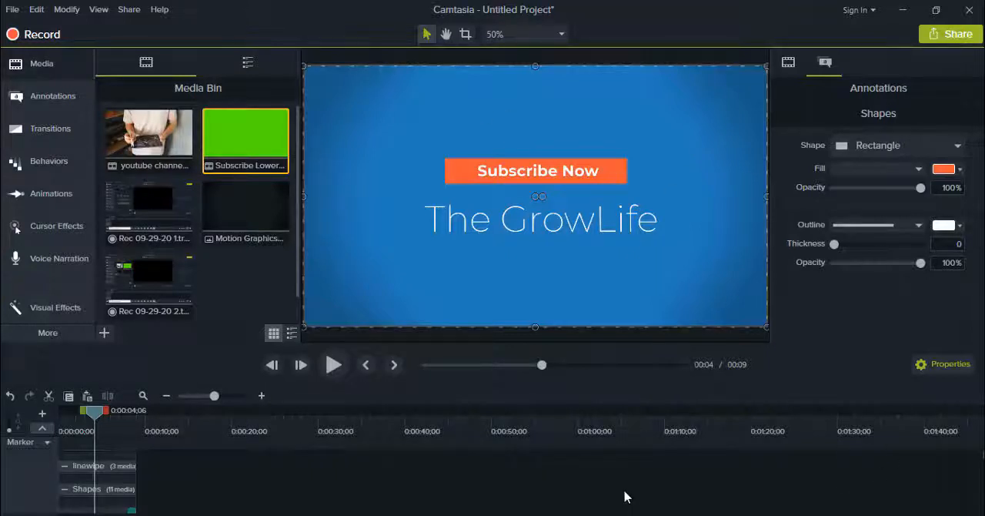
# Try a local file export with the MP4 only (up to 720p) preset, and close the wizard at the file name and folder page
pyautogui.click(939, 38)
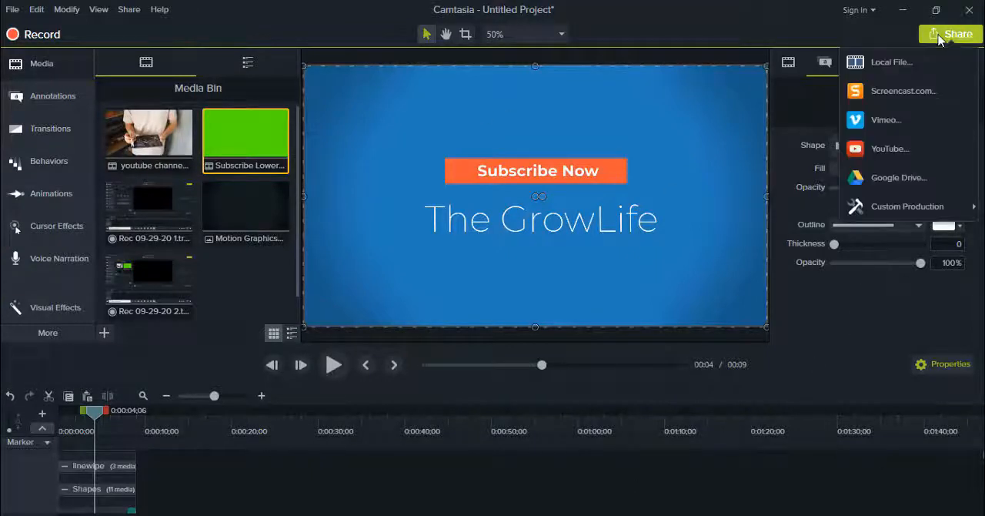
pyautogui.click(891, 66)
pyautogui.click(636, 141)
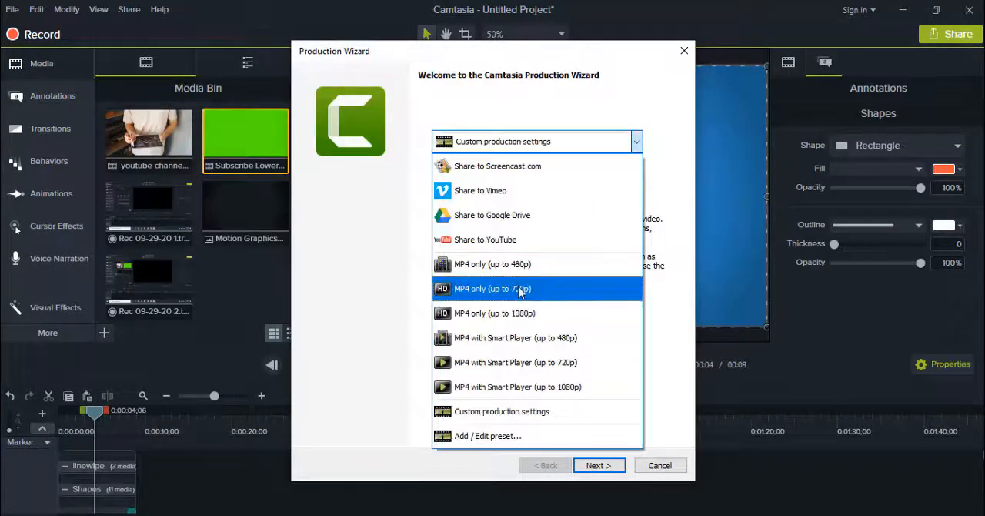
pyautogui.click(519, 289)
pyautogui.click(611, 466)
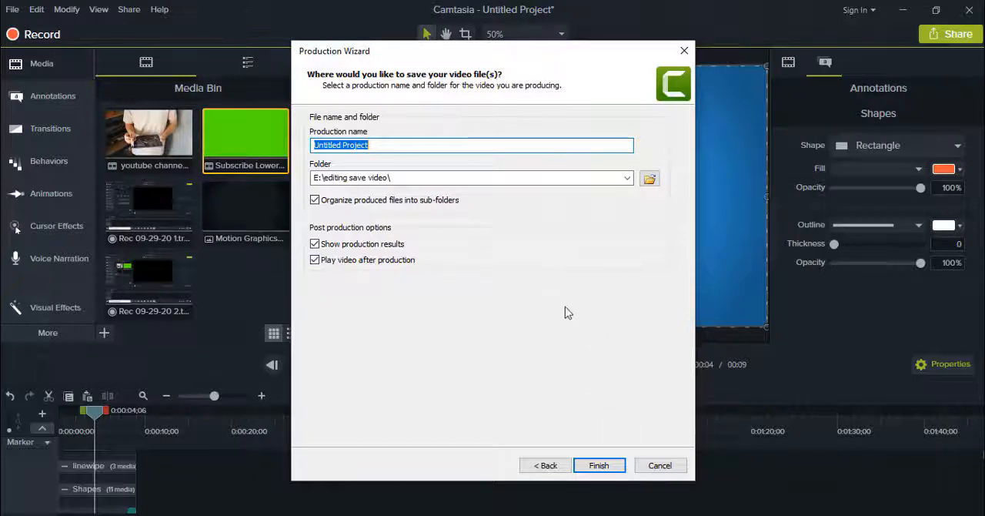
pyautogui.click(684, 52)
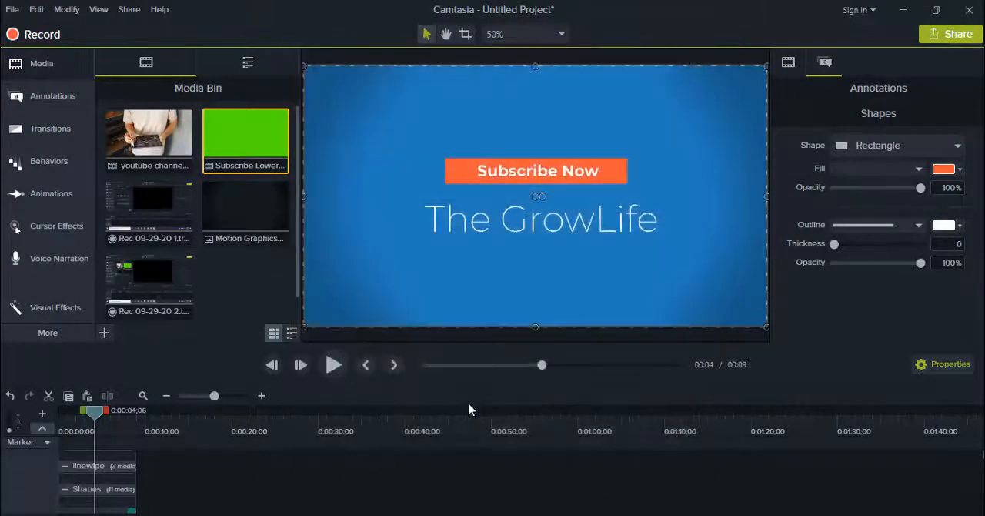